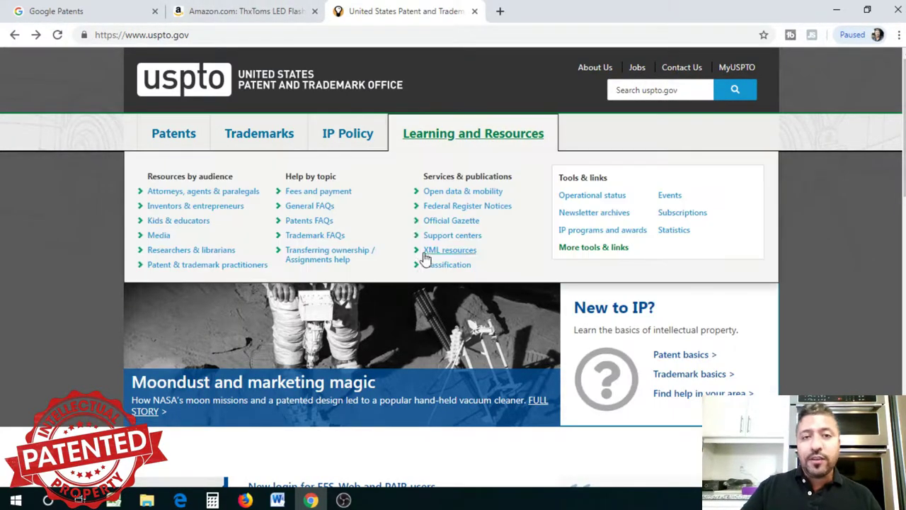
# Switch to Amazon, view the LED flashlight gloves listing and highlight the ThxToms brand in its title.
pyautogui.click(243, 12)
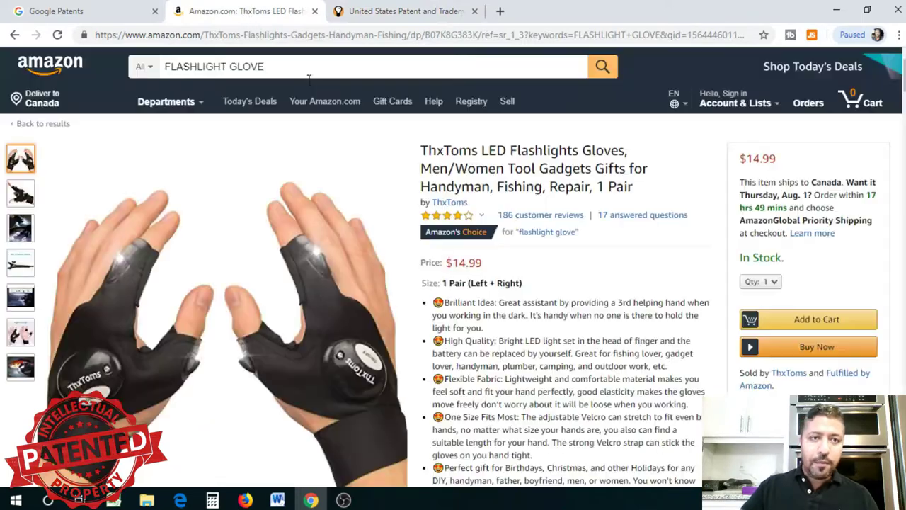
pyautogui.moveTo(190, 277)
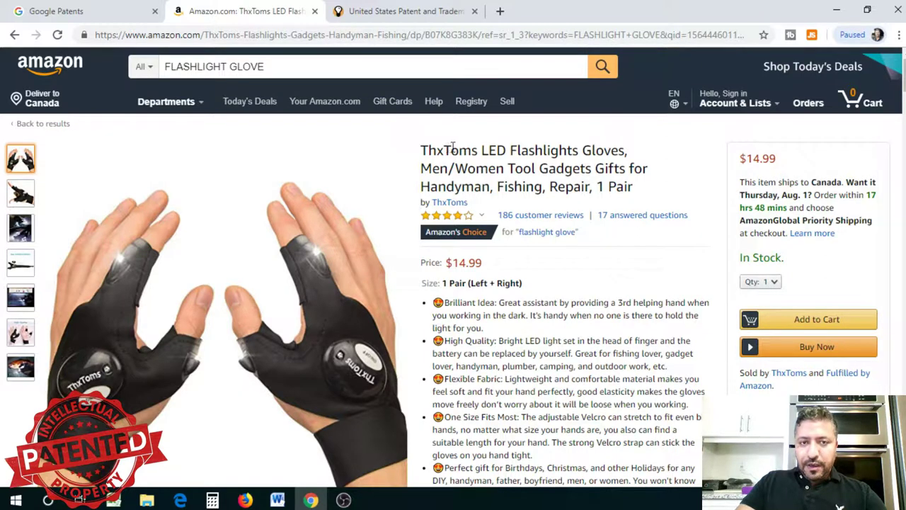
pyautogui.moveTo(421, 150); pyautogui.dragTo(469, 151)
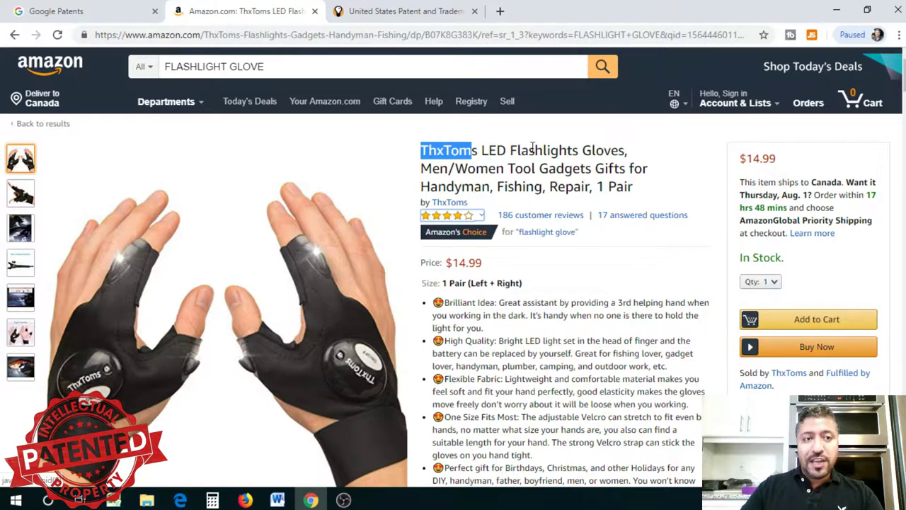
# Search Google Patents for "FLASHLIGHT GLOVE" and open the Flashlight gloves patent.
pyautogui.click(55, 15)
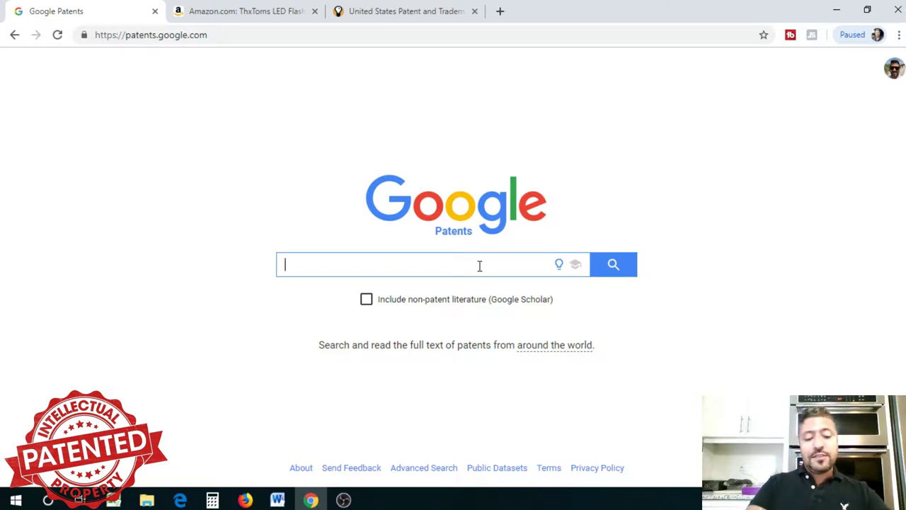
pyautogui.write('FLASH')
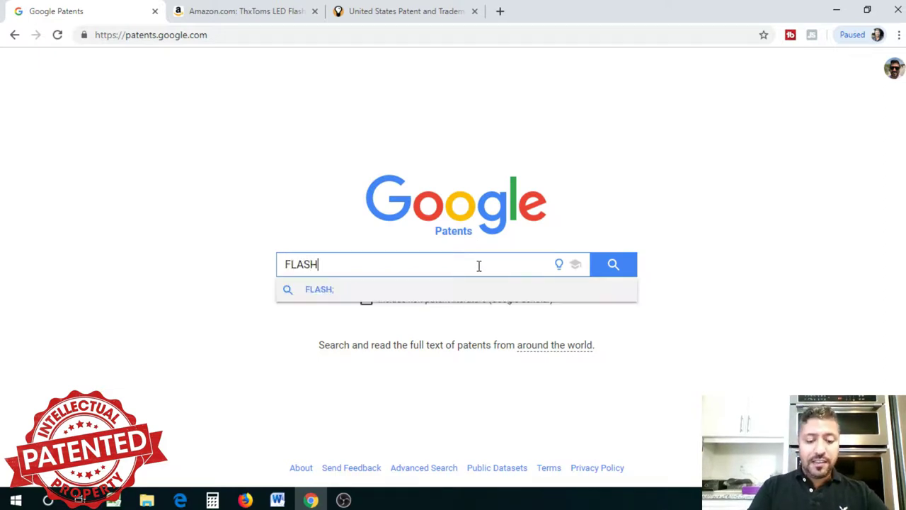
pyautogui.write('LIGHT GLOVE')
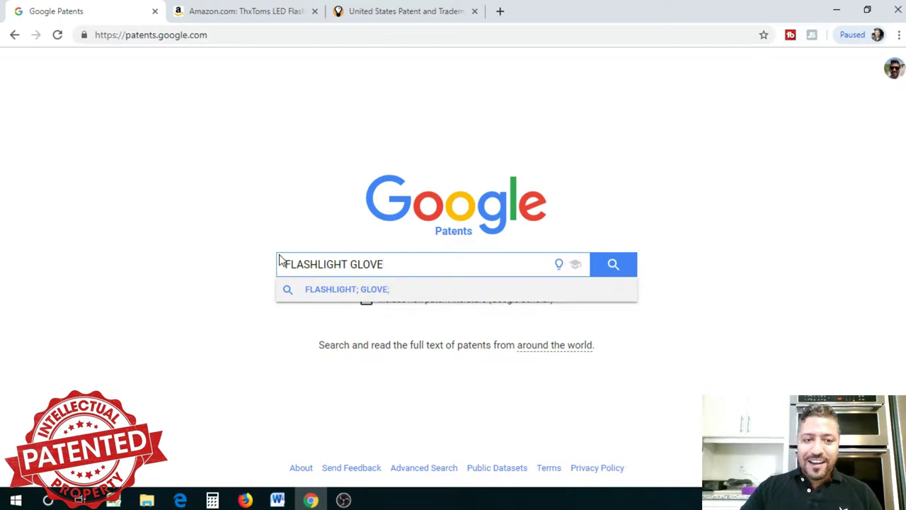
pyautogui.click(611, 266)
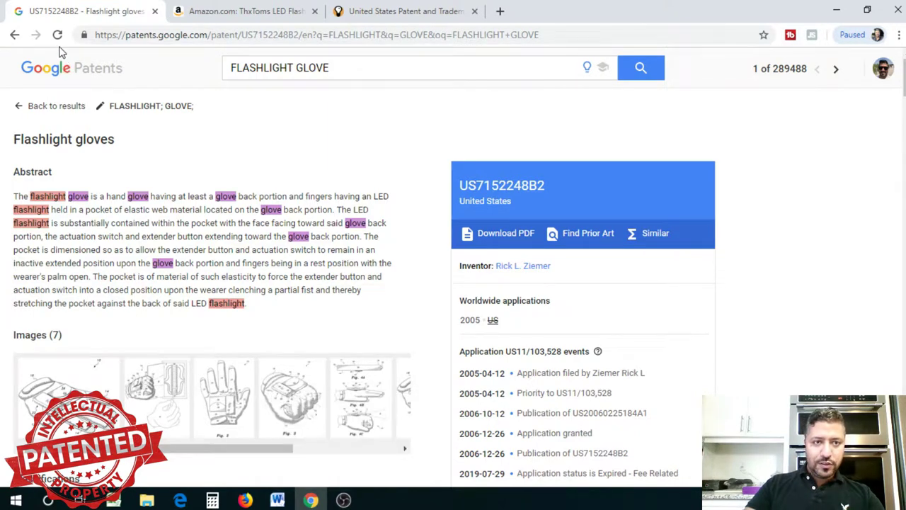
# Return to the Google Patents results and look through the listed glove light patents.
pyautogui.click(15, 36)
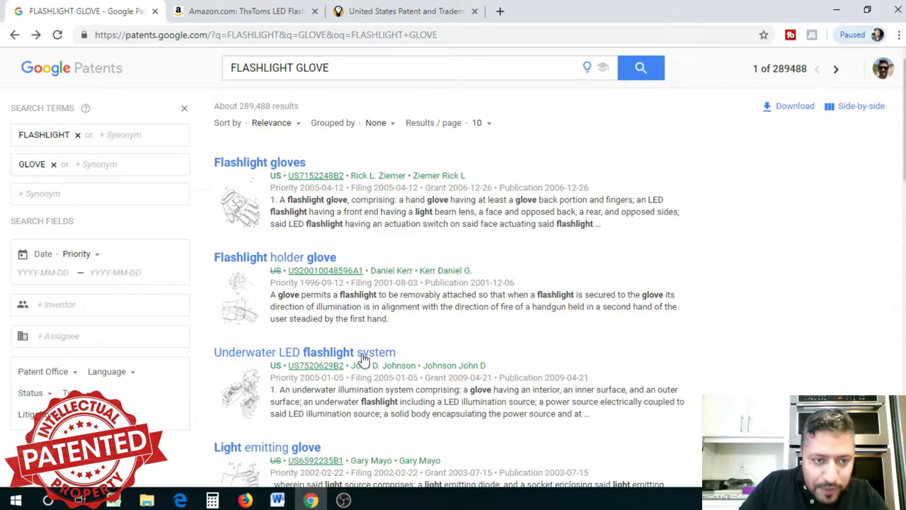
pyautogui.scroll(-4, 362, 354)
pyautogui.scroll(-1, 366, 350)
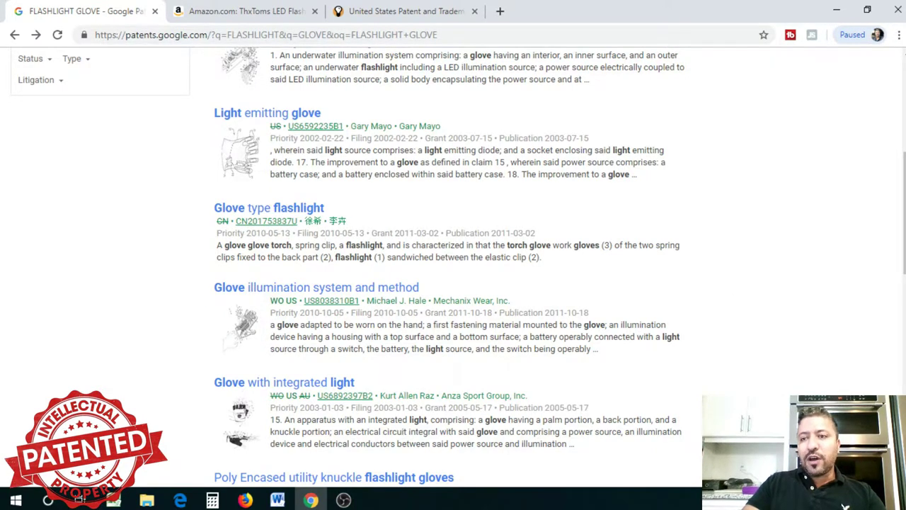
pyautogui.scroll(3, 846, 507)
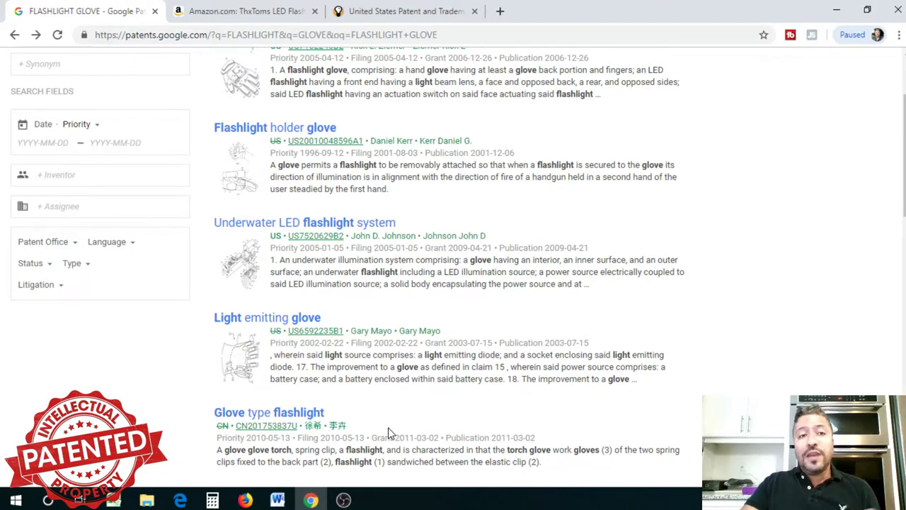
pyautogui.scroll(3, 802, 242)
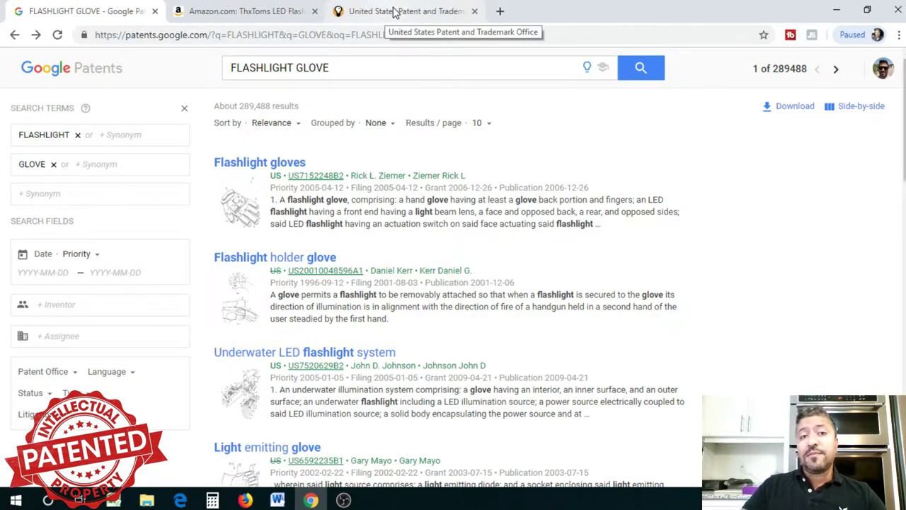
# Look over the USPTO home page and check back on the glove listing on Amazon.
pyautogui.click(395, 12)
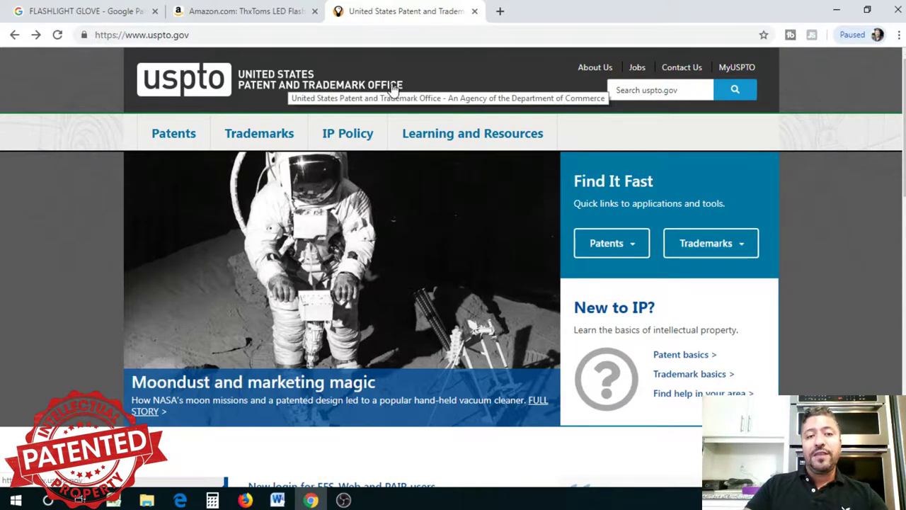
pyautogui.scroll(-1, 453, 283)
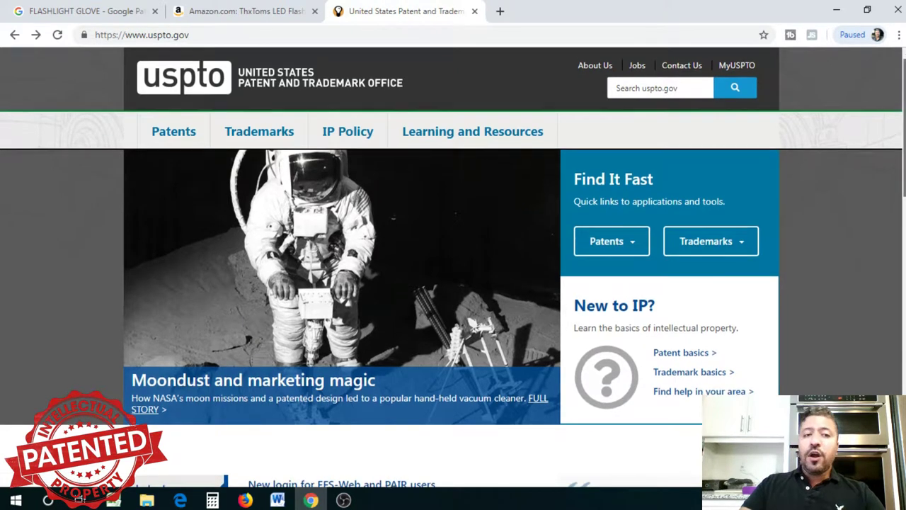
pyautogui.scroll(1, 453, 283)
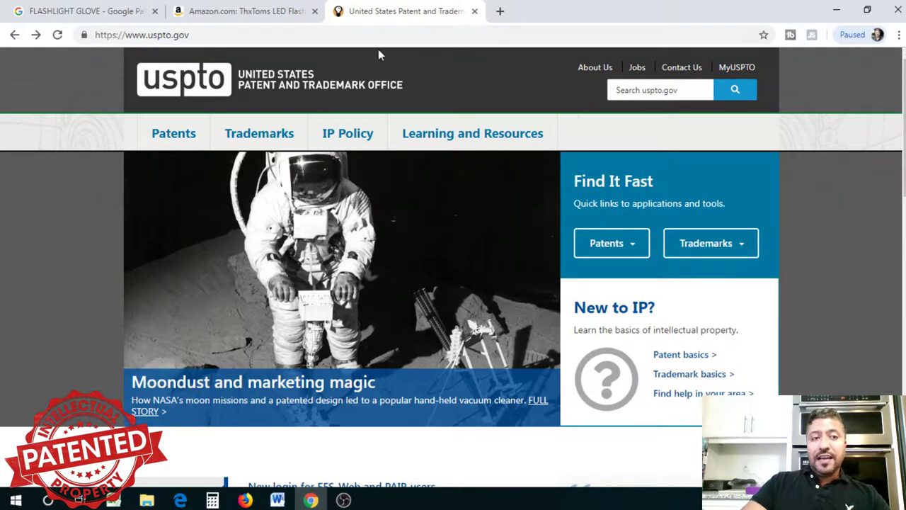
pyautogui.click(249, 14)
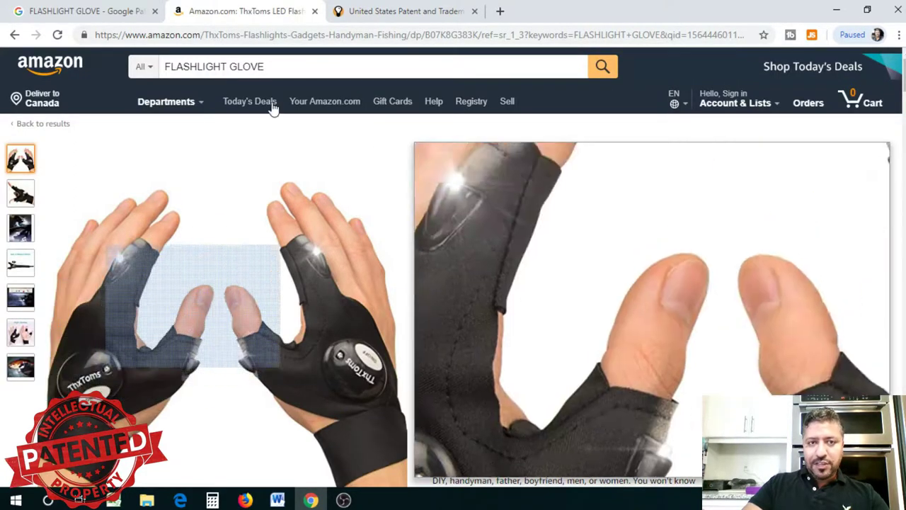
# On the USPTO website, go to the trademark searching page and open the Trademark Electronic Search System (TESS).
pyautogui.click(379, 12)
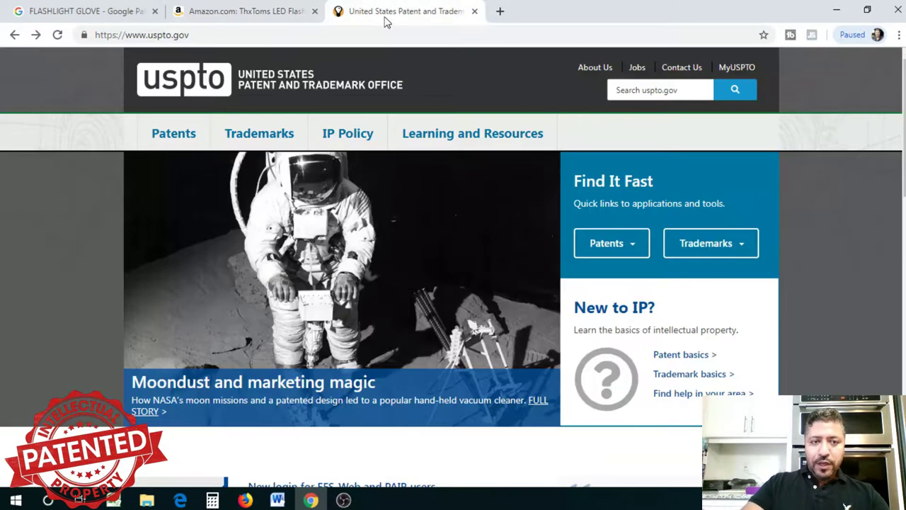
pyautogui.moveTo(261, 140)
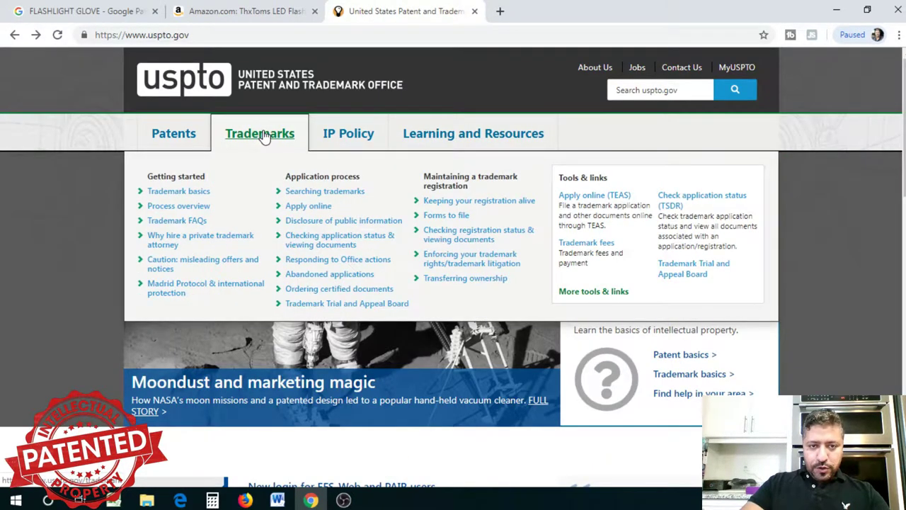
pyautogui.click(307, 192)
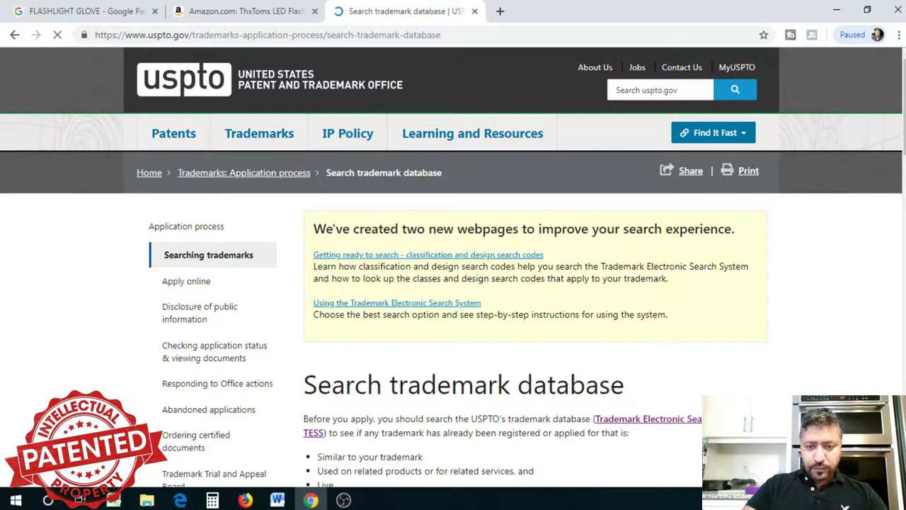
pyautogui.scroll(-2, 259, 133)
pyautogui.scroll(-1, 346, 225)
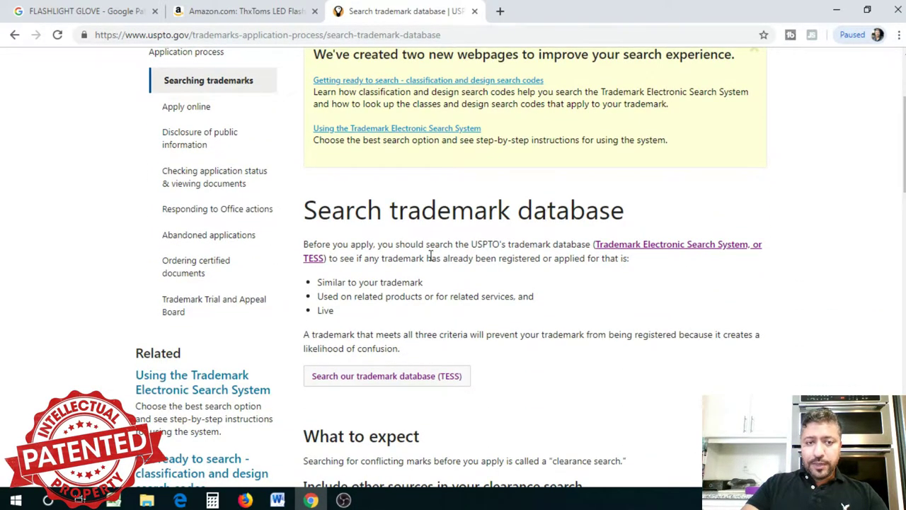
pyautogui.click(622, 248)
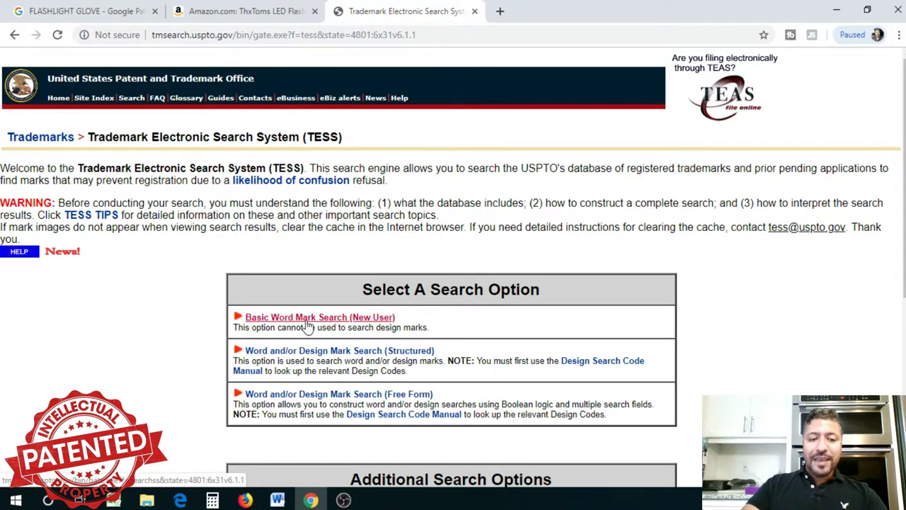
# Run a Basic Word Mark Search in TESS for "FLASHLIGHT GLOVE".
pyautogui.click(330, 319)
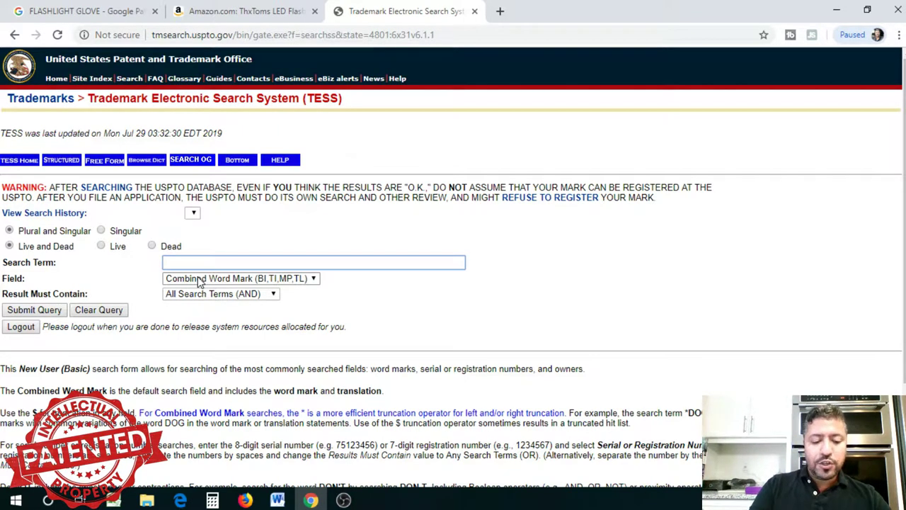
pyautogui.write('FLASHLIGHT')
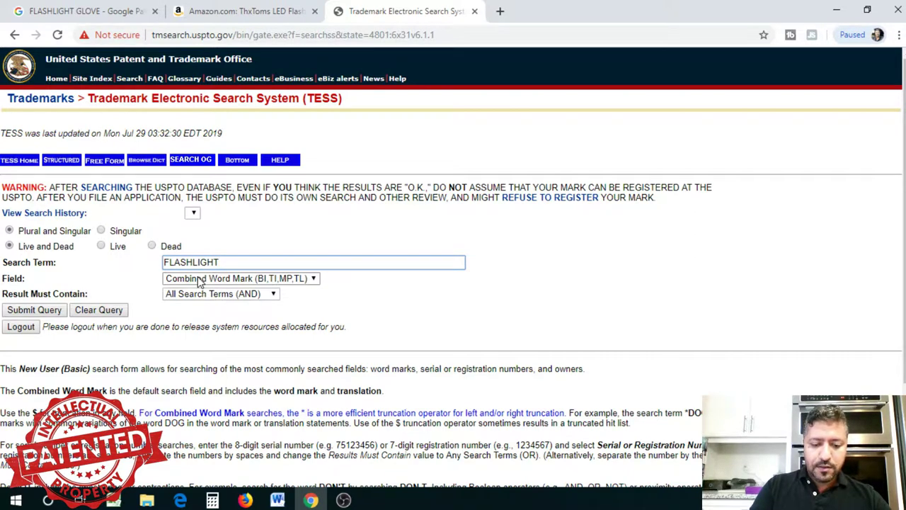
pyautogui.write(' GLOVE')
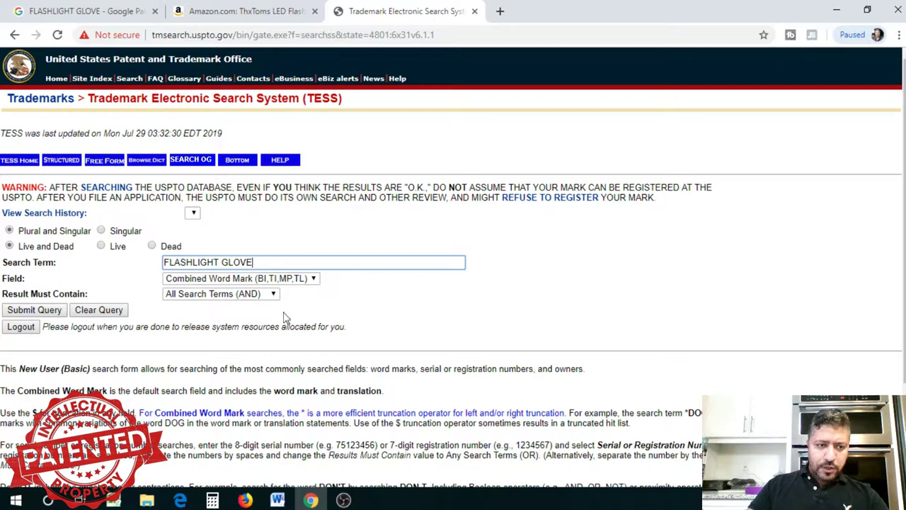
pyautogui.click(21, 315)
pyautogui.click(23, 313)
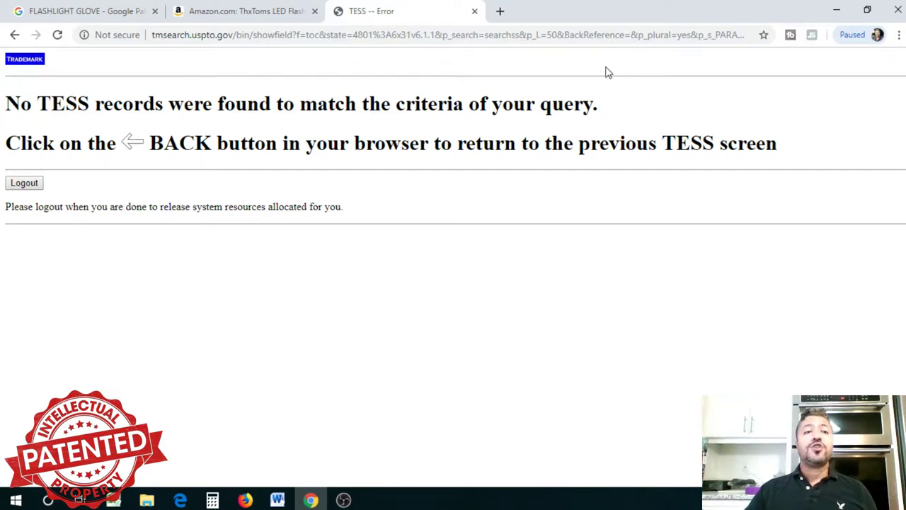
# Copy the brand name ThxToms from the title of the Amazon glove listing.
pyautogui.click(247, 10)
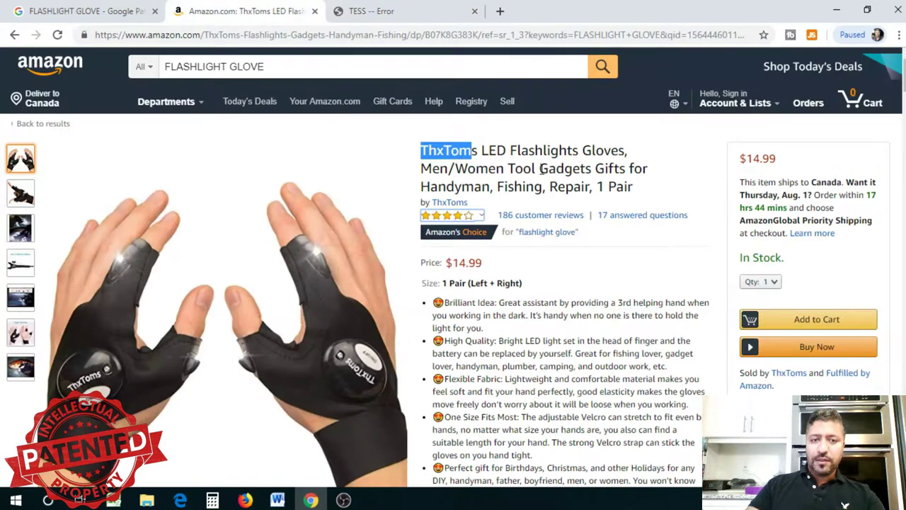
pyautogui.click(416, 158)
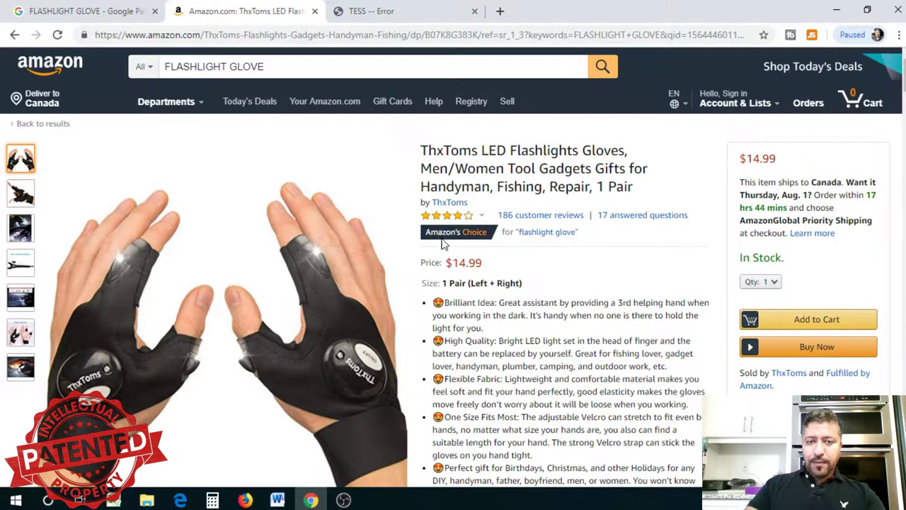
pyautogui.moveTo(446, 234)
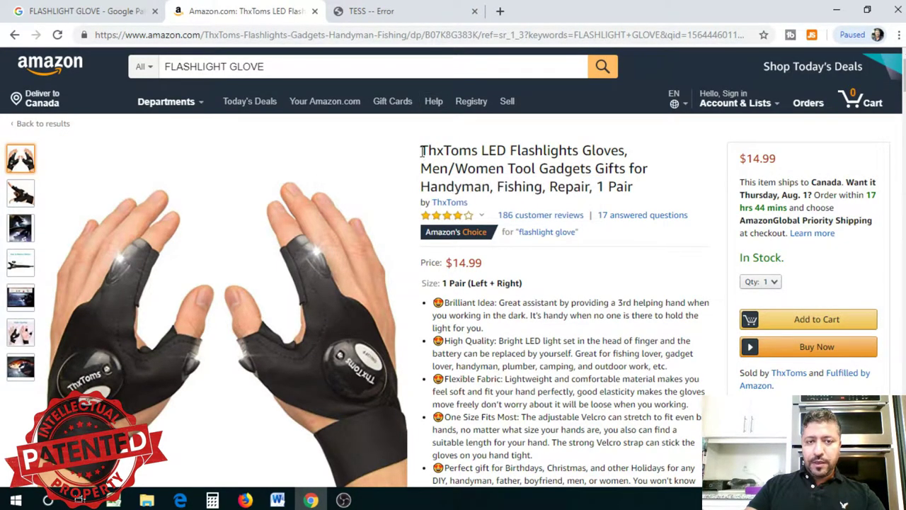
pyautogui.moveTo(422, 150); pyautogui.dragTo(479, 150)
pyautogui.hotkey('ctrl', 'c')
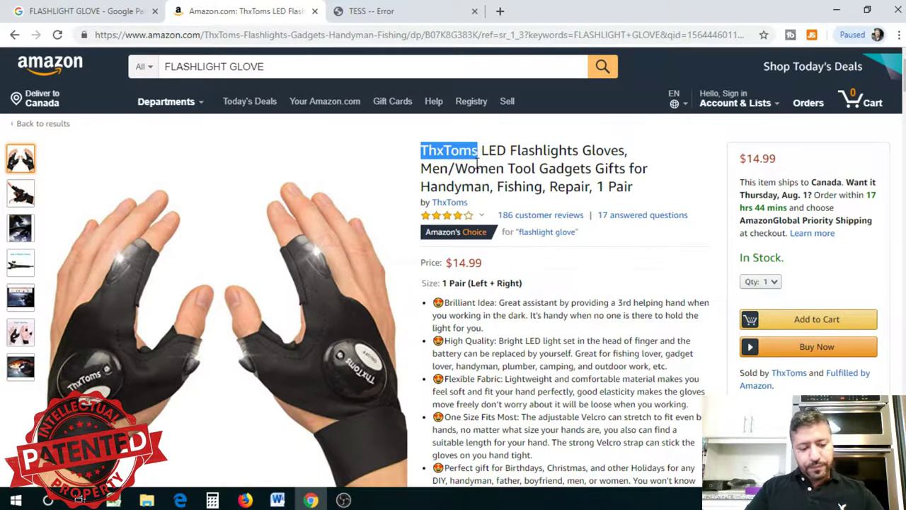
# Return to the TESS search form, replace the search term with the copied ThxToms and submit the query.
pyautogui.click(447, 13)
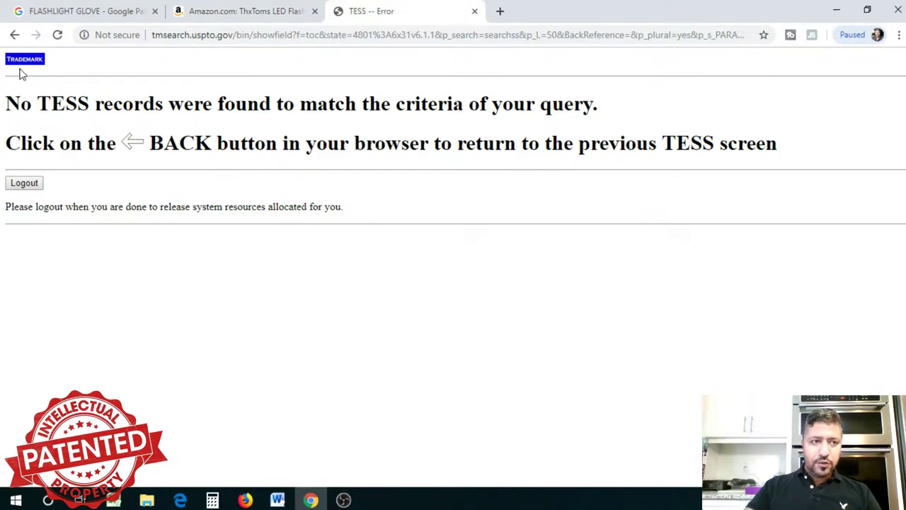
pyautogui.click(15, 34)
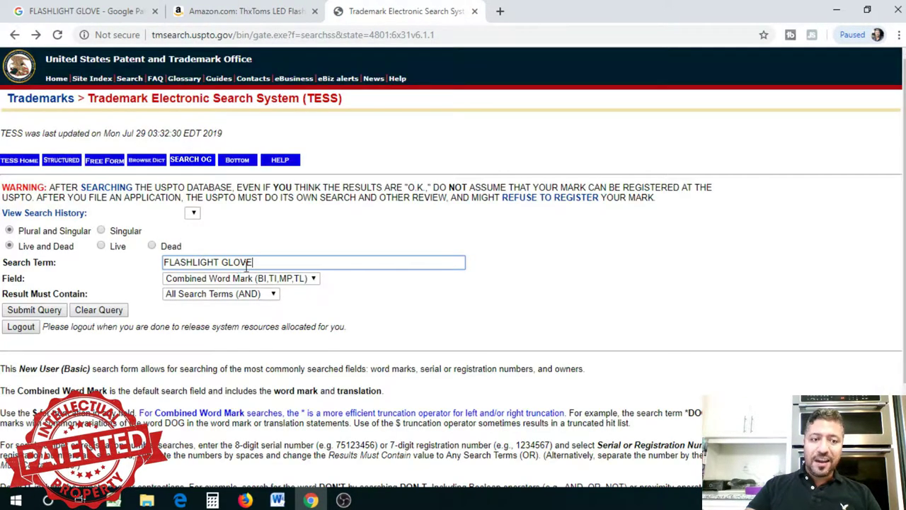
pyautogui.moveTo(264, 262); pyautogui.dragTo(154, 259)
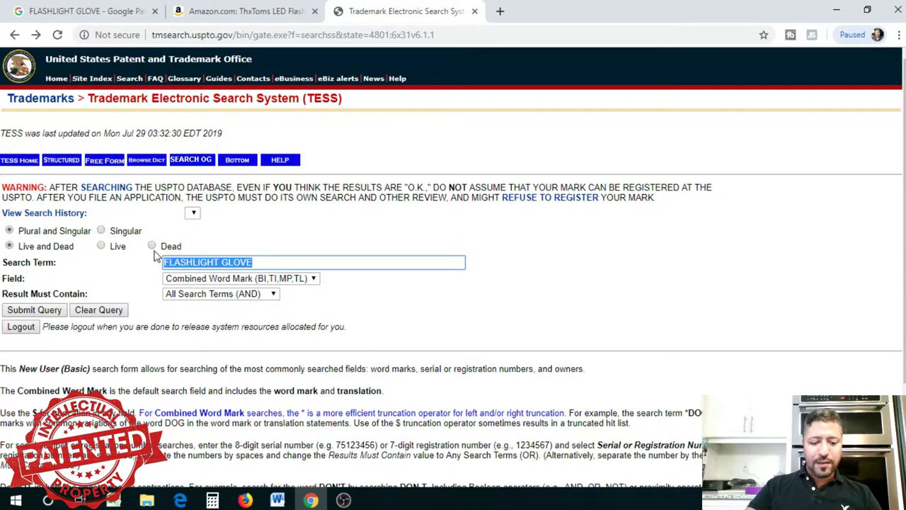
pyautogui.hotkey('ctrl', 'v')
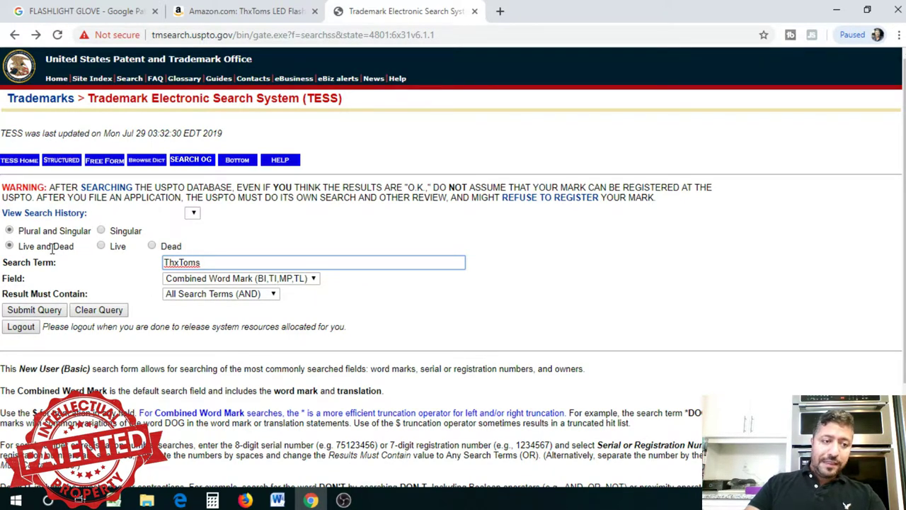
pyautogui.click(42, 311)
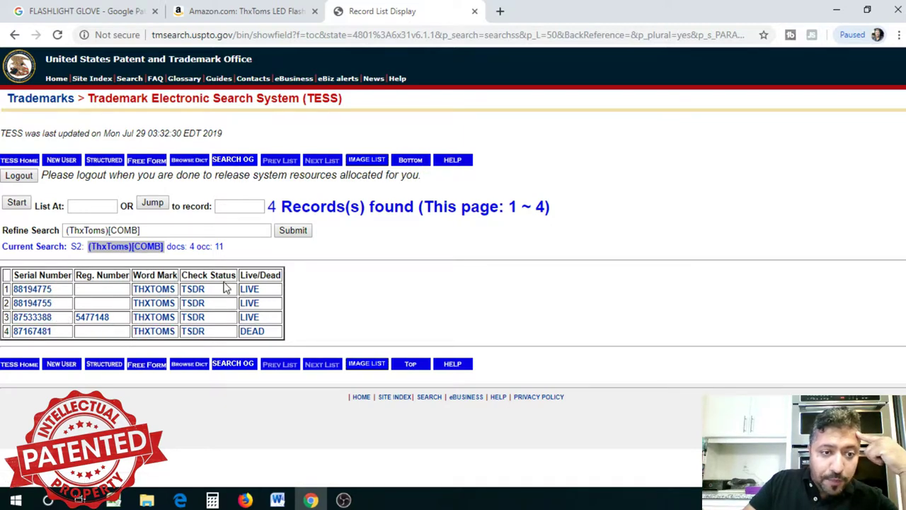
# Check the THXTOMS trademark records in TESS against the glove listing on Amazon.
pyautogui.click(41, 290)
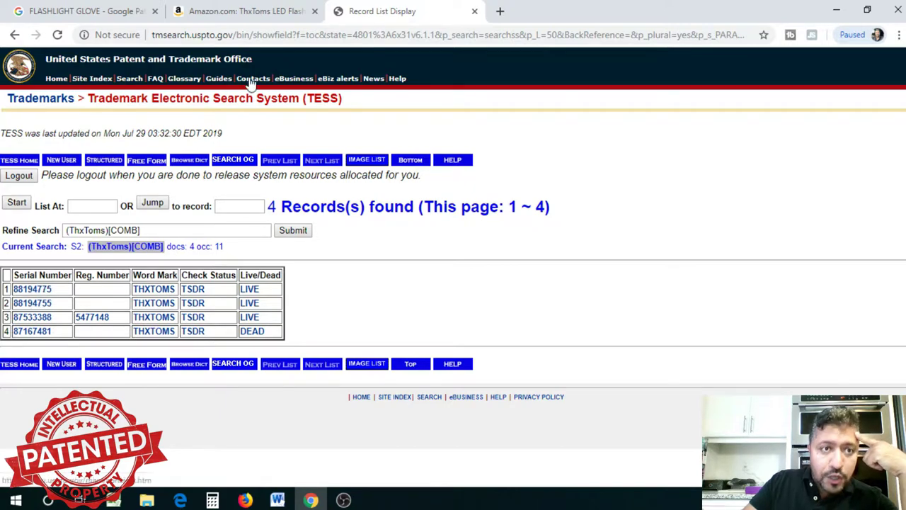
pyautogui.click(266, 12)
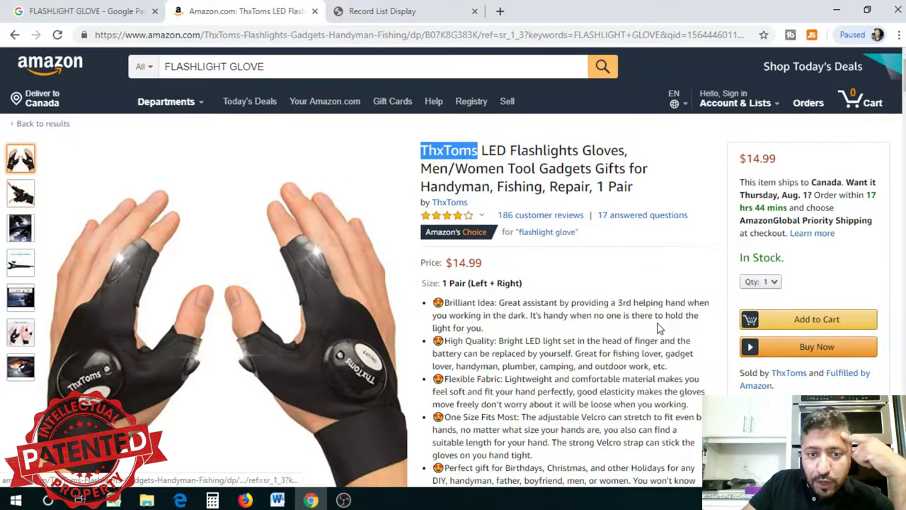
# Copy the ASIN B07K8G383K from the additional product information of the Amazon glove listing.
pyautogui.scroll(-5, 651, 328)
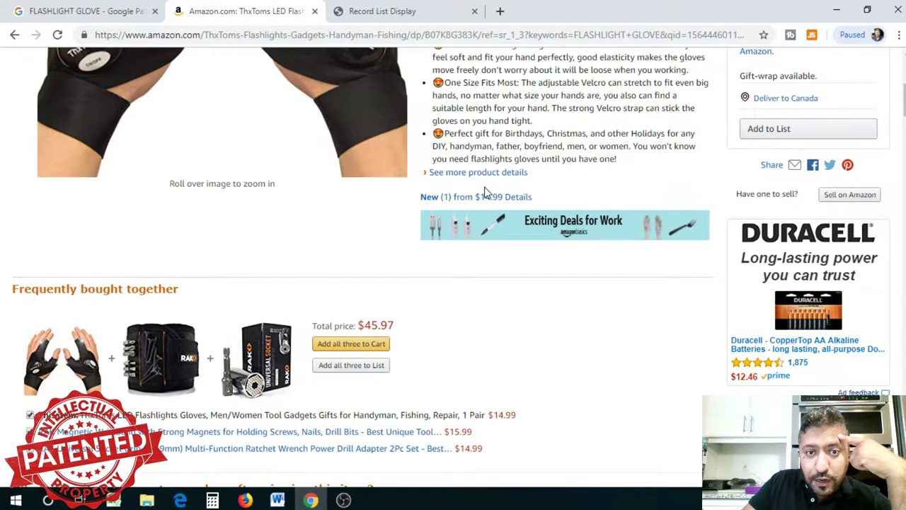
pyautogui.scroll(-5, 481, 177)
pyautogui.scroll(-10, 478, 233)
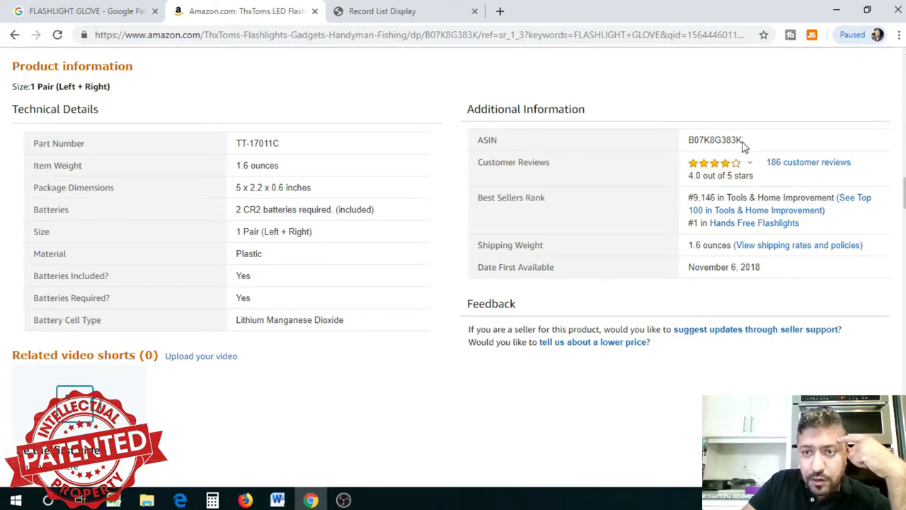
pyautogui.moveTo(742, 142); pyautogui.dragTo(690, 143)
pyautogui.hotkey('ctrl', 'c')
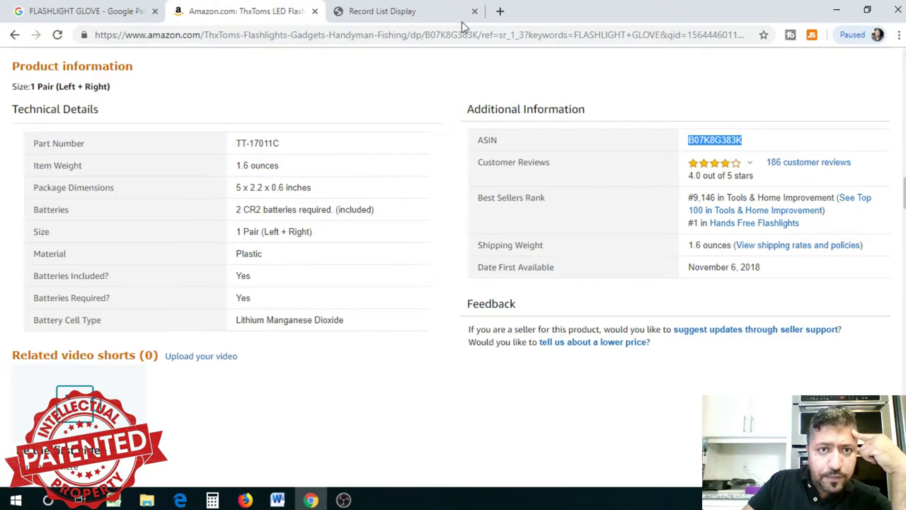
# Return to the TESS record list, replace the refine search query with the copied ASIN B07K8G383K and submit it.
pyautogui.click(425, 13)
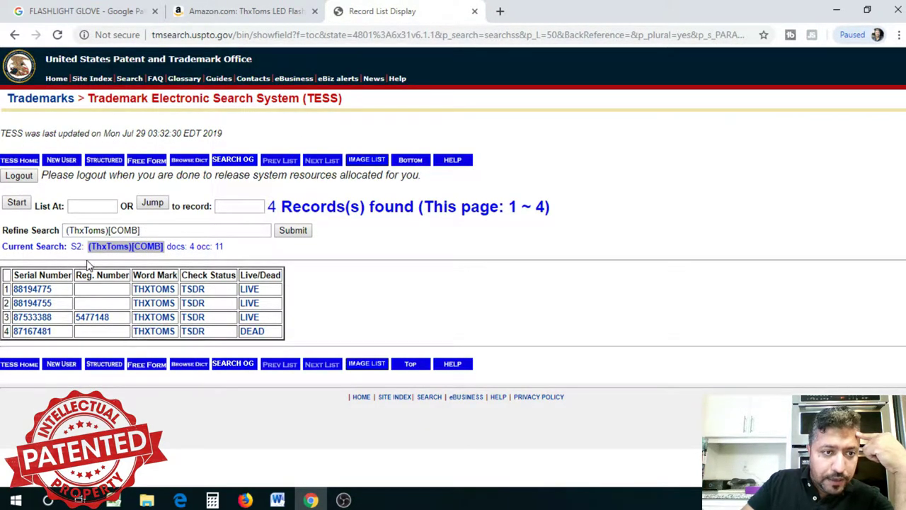
pyautogui.click(157, 289)
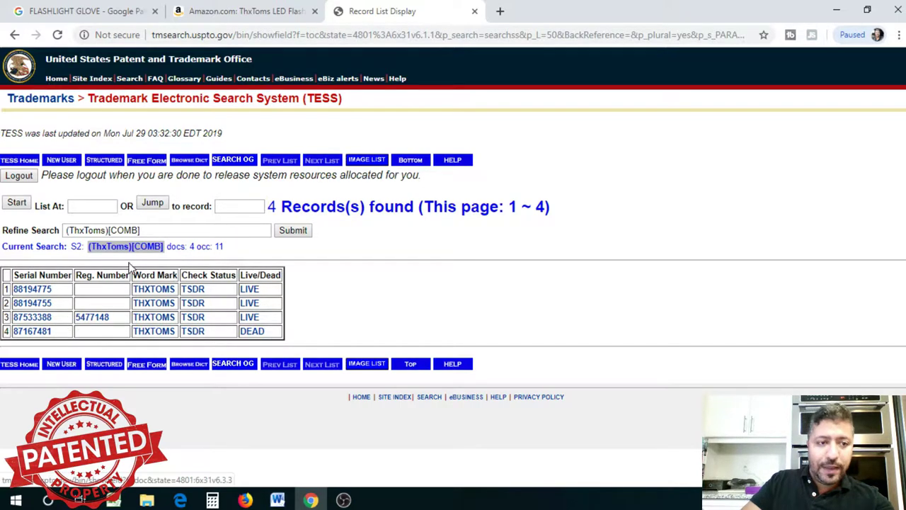
pyautogui.click(156, 230)
pyautogui.moveTo(156, 230); pyautogui.dragTo(3, 243)
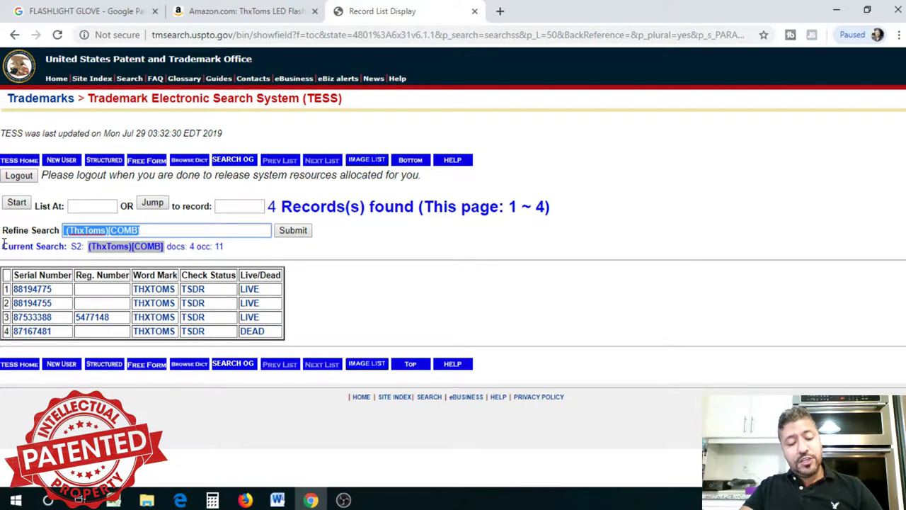
pyautogui.hotkey('ctrl', 'v')
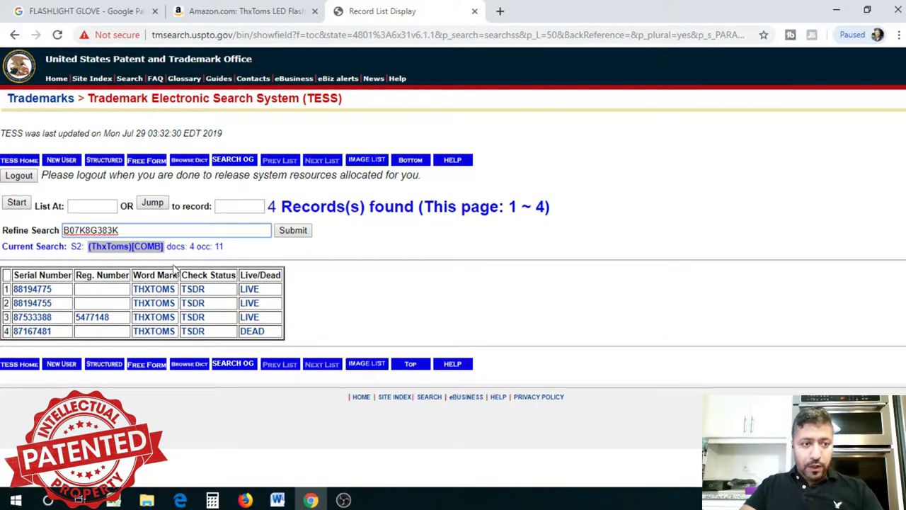
pyautogui.click(286, 232)
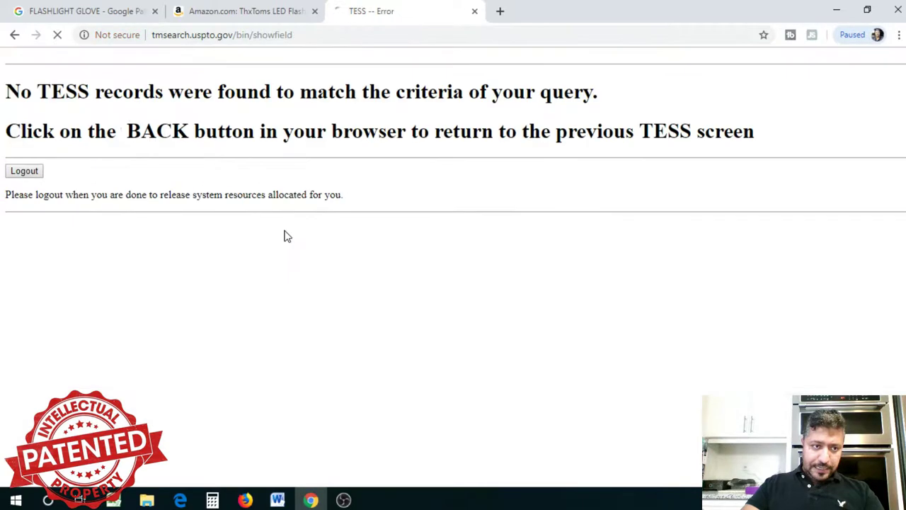
# Go back past the THXTOMS record list to the TESS basic search form, glancing over the other open research pages.
pyautogui.click(14, 35)
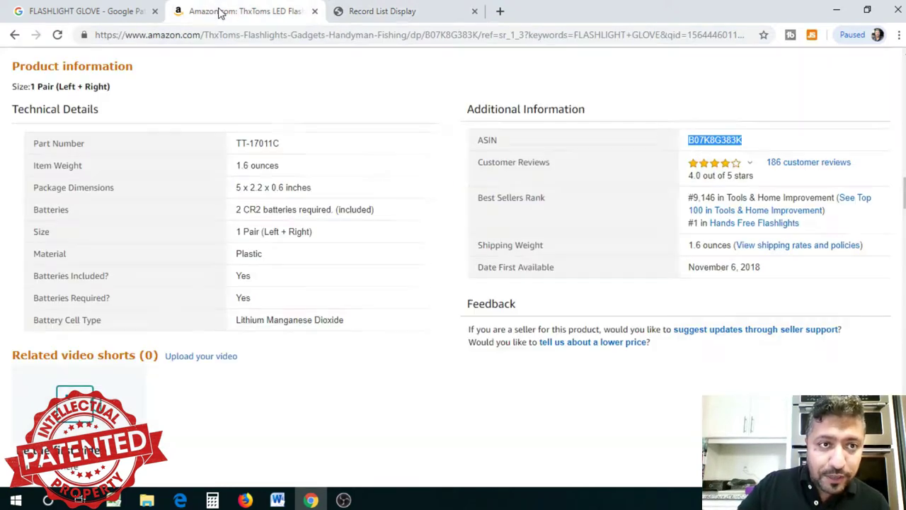
pyautogui.click(124, 14)
pyautogui.click(412, 13)
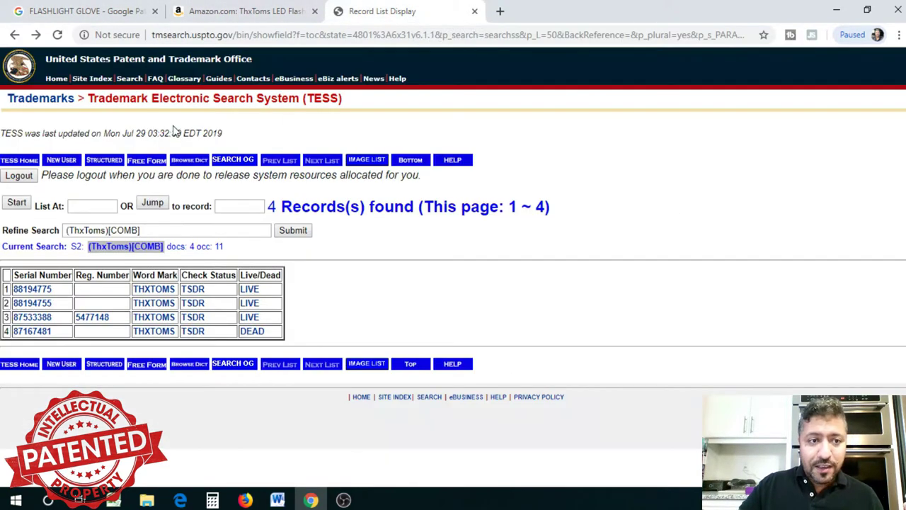
pyautogui.click(14, 34)
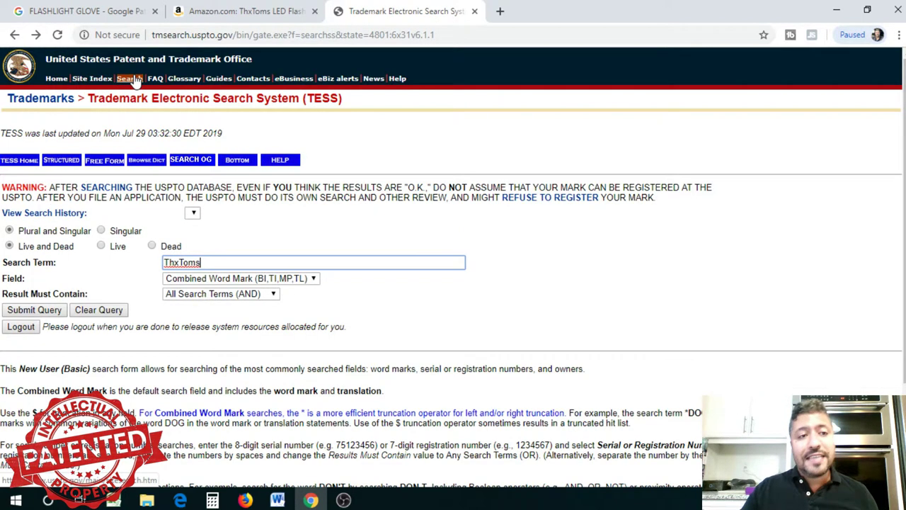